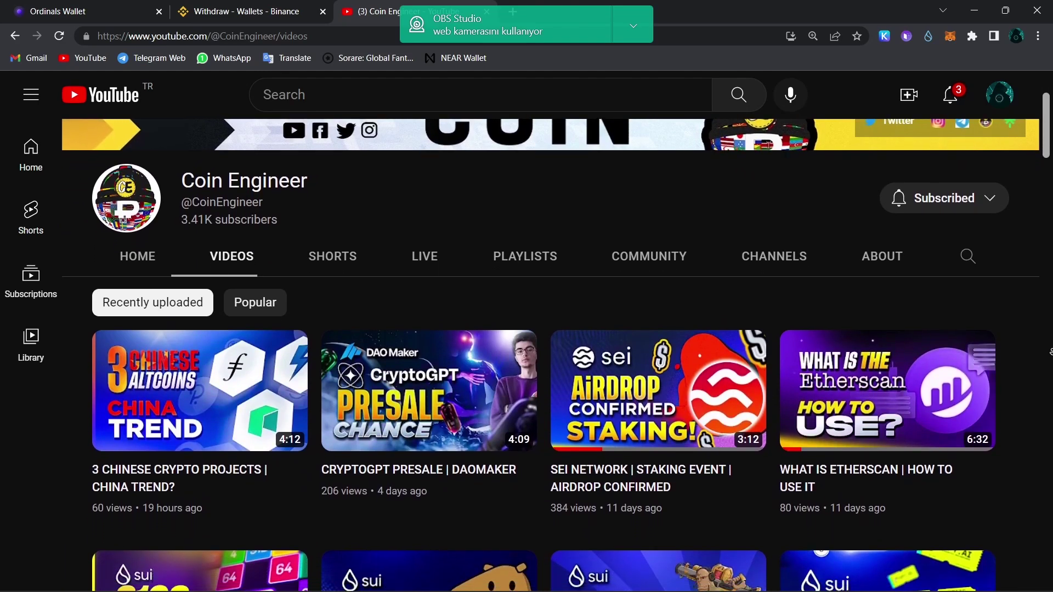
{"action": "scroll", "coordinate": [1051, 352], "scroll_direction": "down", "scroll_amount": 1}
{"action": "scroll", "coordinate": [1051, 352], "scroll_direction": "down", "scroll_amount": 1}
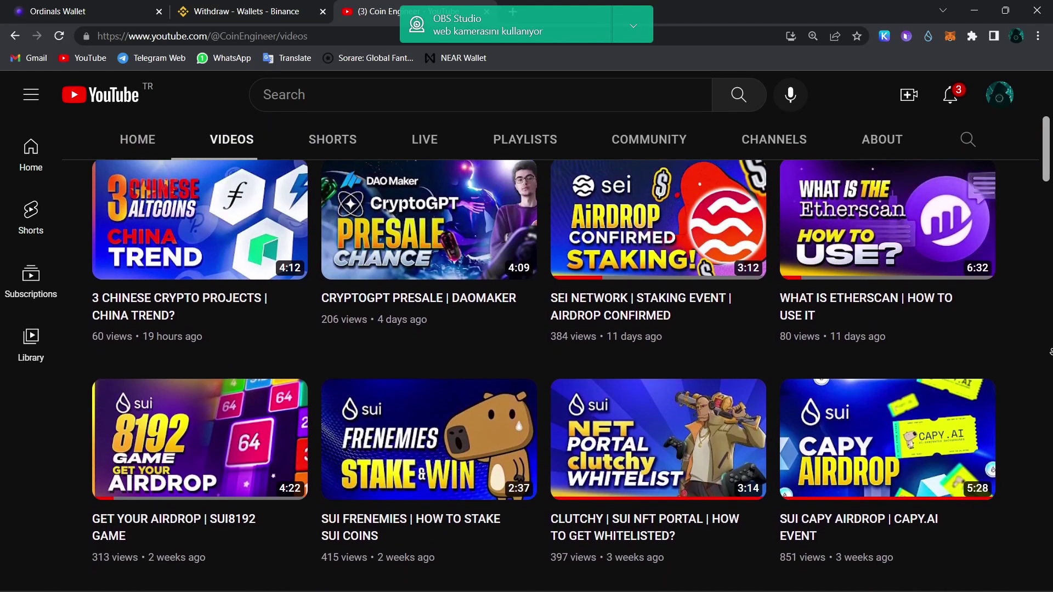
{"action": "scroll", "coordinate": [1051, 353], "scroll_direction": "down", "scroll_amount": 1}
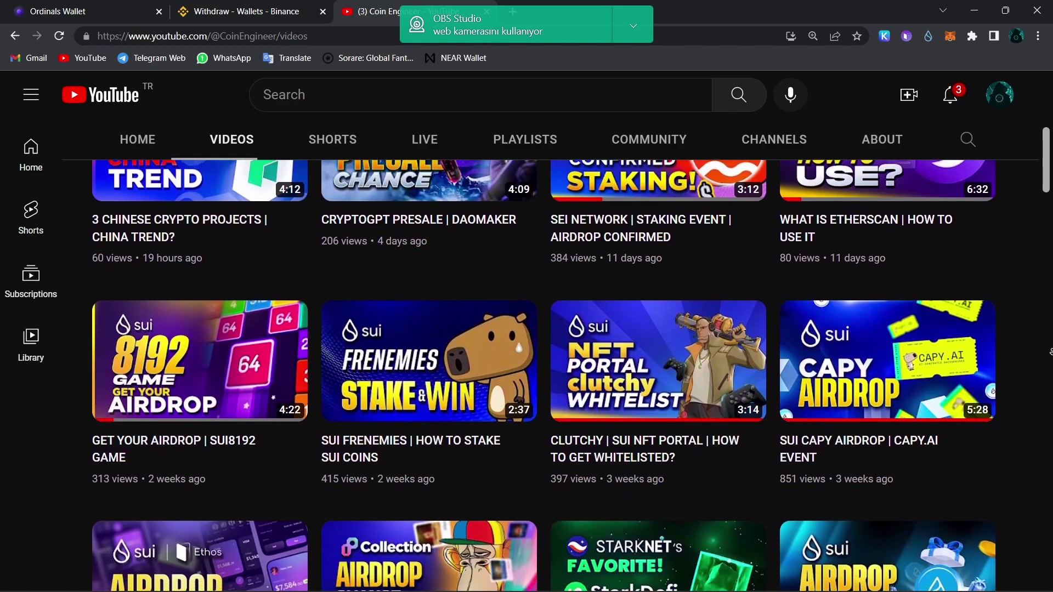
{"action": "scroll", "coordinate": [1051, 352], "scroll_direction": "down", "scroll_amount": 1}
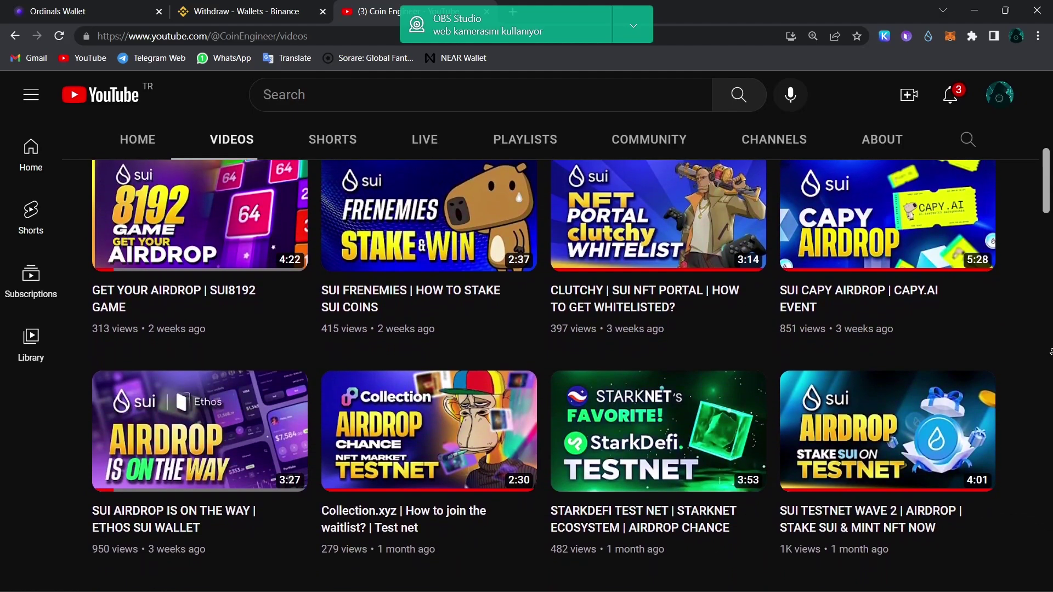
{"action": "scroll", "coordinate": [1051, 352], "scroll_direction": "down", "scroll_amount": 1}
{"action": "scroll", "coordinate": [1051, 352], "scroll_direction": "down", "scroll_amount": 1}
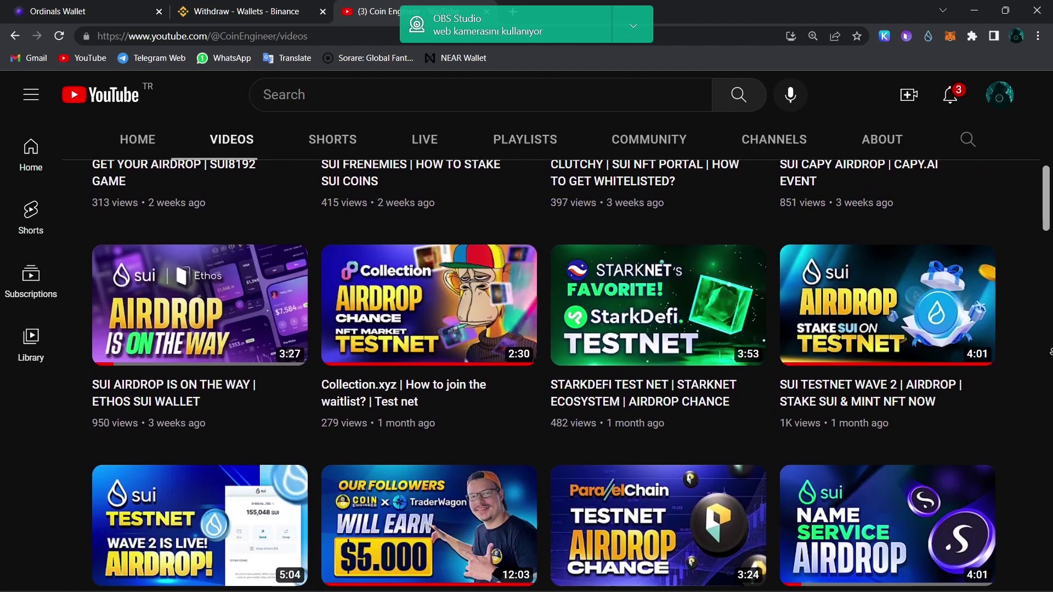
{"action": "scroll", "coordinate": [1050, 353], "scroll_direction": "down", "scroll_amount": 1}
{"action": "scroll", "coordinate": [1051, 352], "scroll_direction": "down", "scroll_amount": 1}
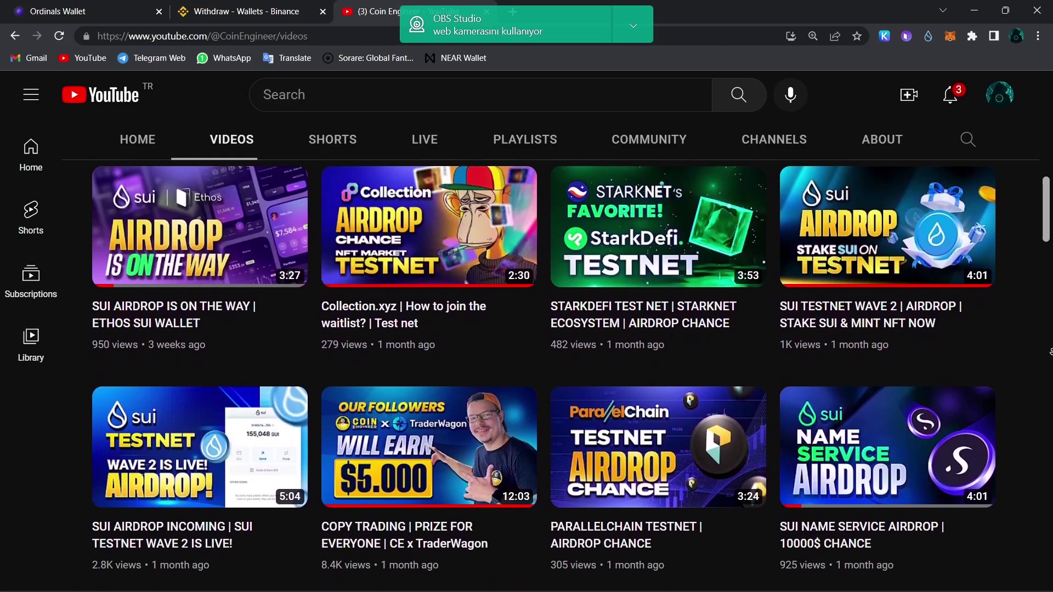
{"action": "scroll", "coordinate": [1050, 352], "scroll_direction": "down", "scroll_amount": 1}
{"action": "scroll", "coordinate": [1050, 352], "scroll_direction": "down", "scroll_amount": 1}
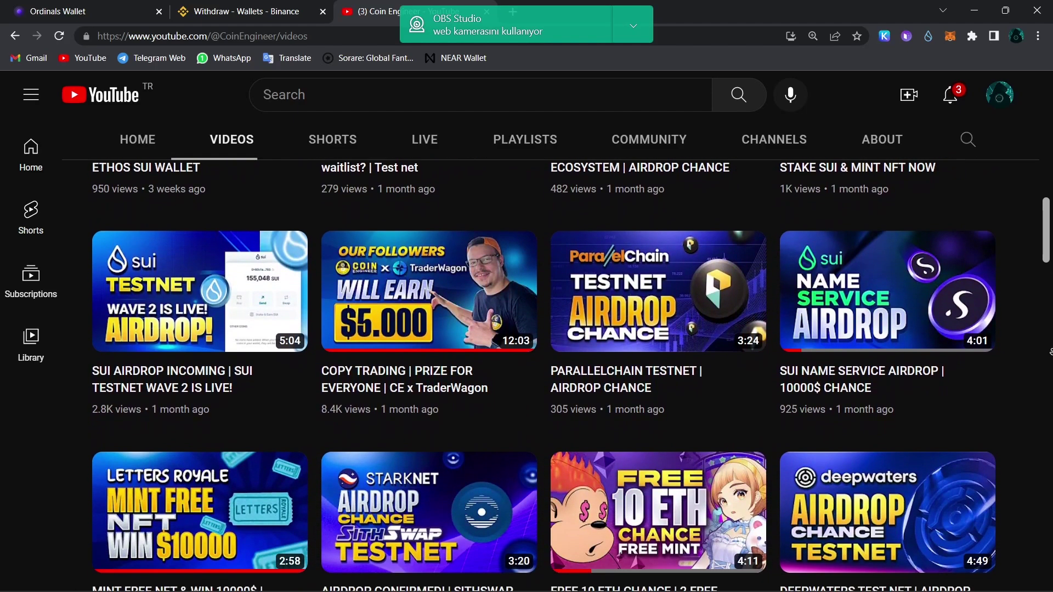
{"action": "scroll", "coordinate": [1050, 352], "scroll_direction": "down", "scroll_amount": 1}
{"action": "scroll", "coordinate": [1050, 352], "scroll_direction": "down", "scroll_amount": 1}
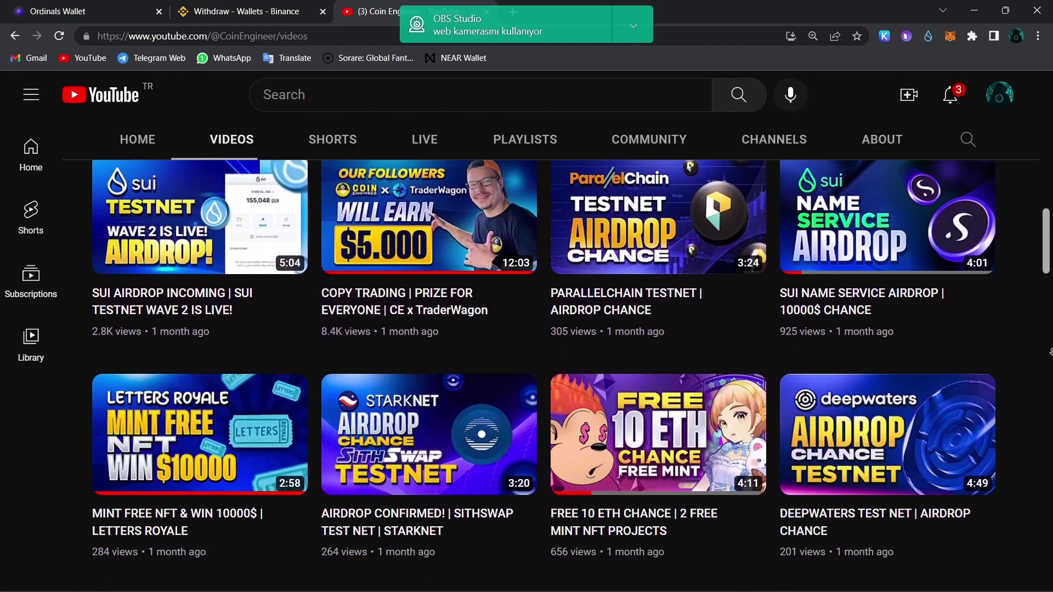
{"action": "scroll", "coordinate": [1050, 353], "scroll_direction": "down", "scroll_amount": 1}
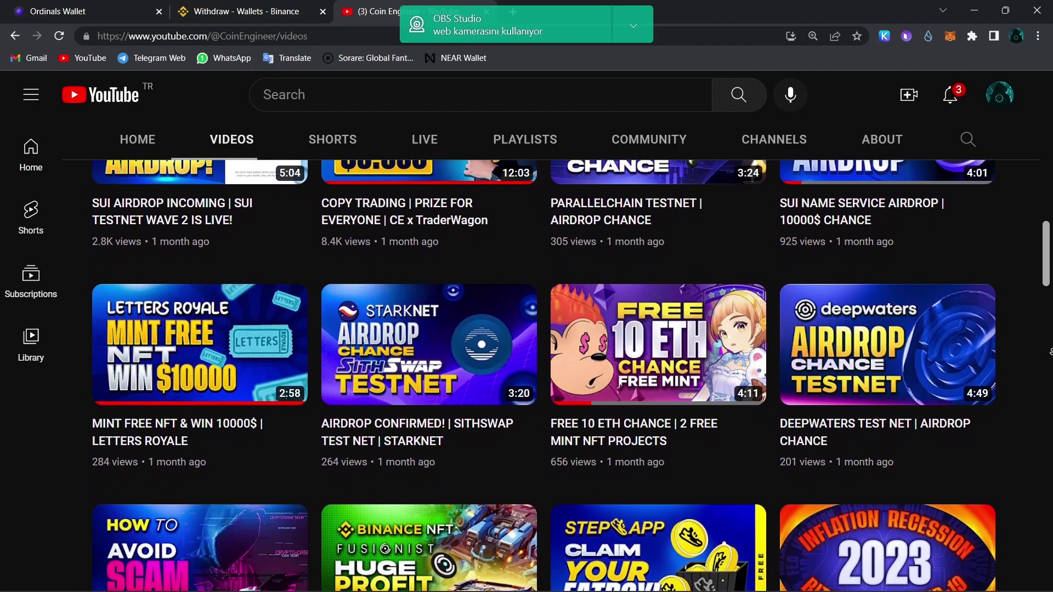
{"action": "scroll", "coordinate": [1051, 352], "scroll_direction": "down", "scroll_amount": 1}
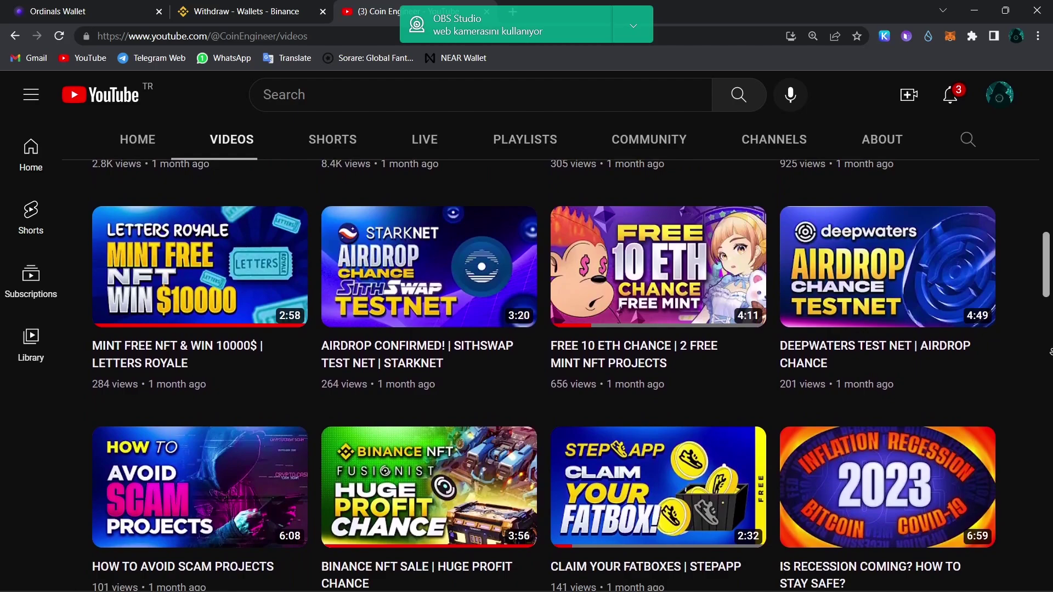
{"action": "scroll", "coordinate": [1050, 353], "scroll_direction": "down", "scroll_amount": 1}
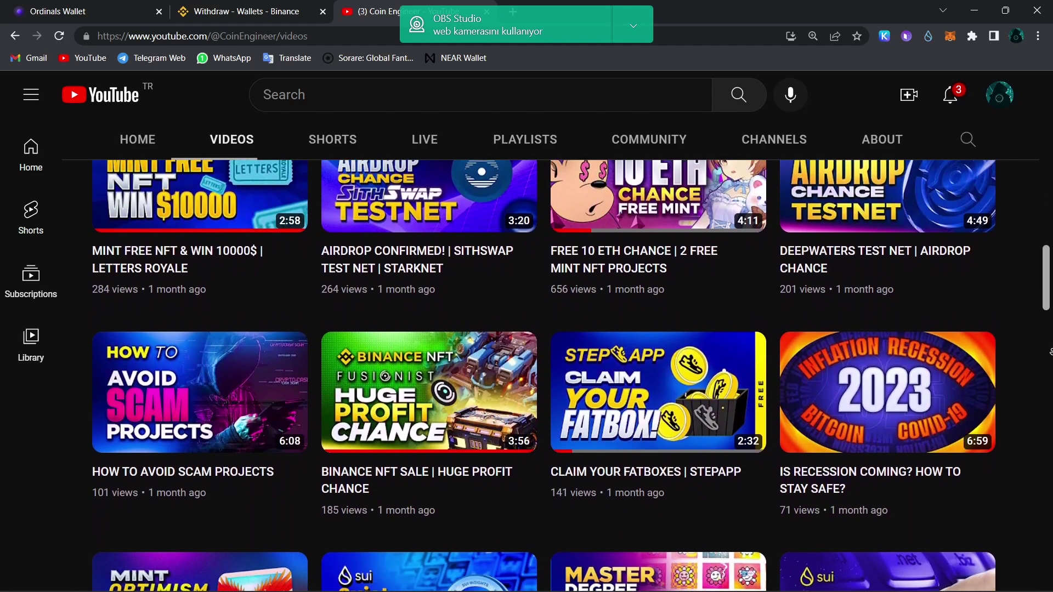
{"action": "scroll", "coordinate": [1051, 352], "scroll_direction": "down", "scroll_amount": 2}
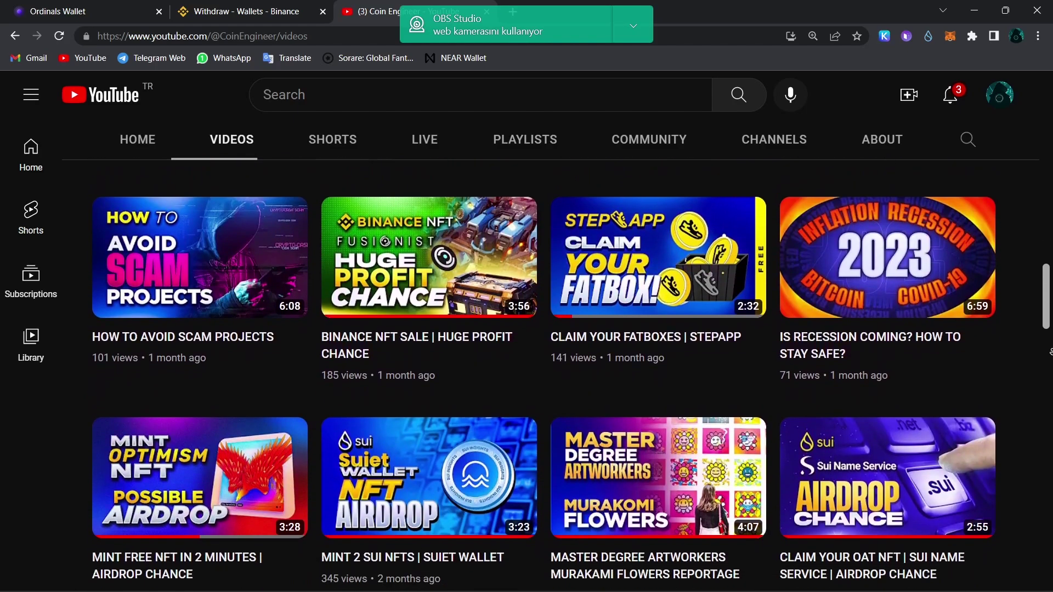
{"action": "scroll", "coordinate": [1051, 352], "scroll_direction": "down", "scroll_amount": 2}
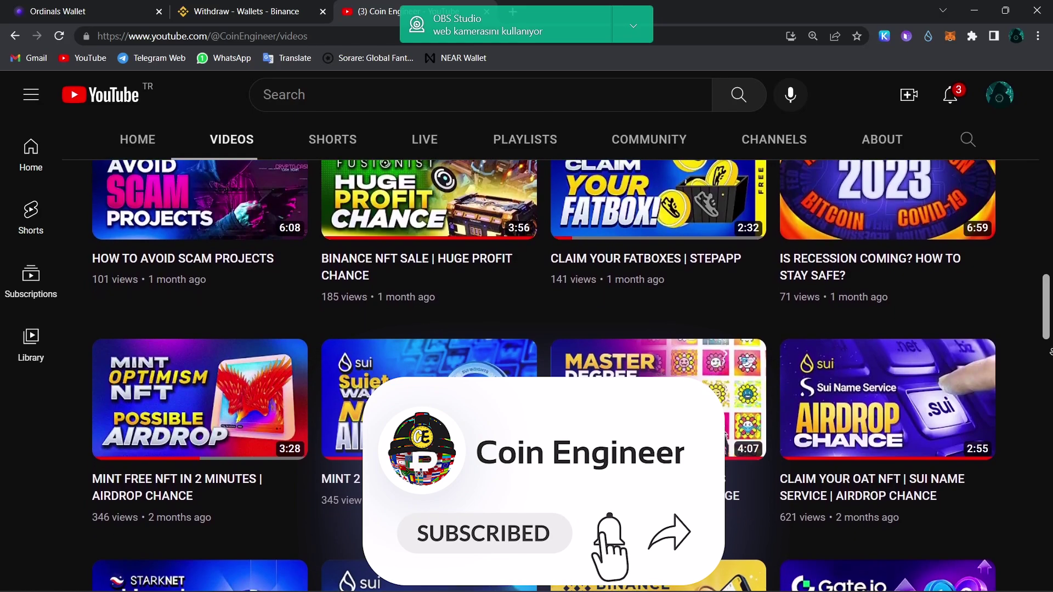
{"action": "scroll", "coordinate": [1051, 352], "scroll_direction": "down", "scroll_amount": 2}
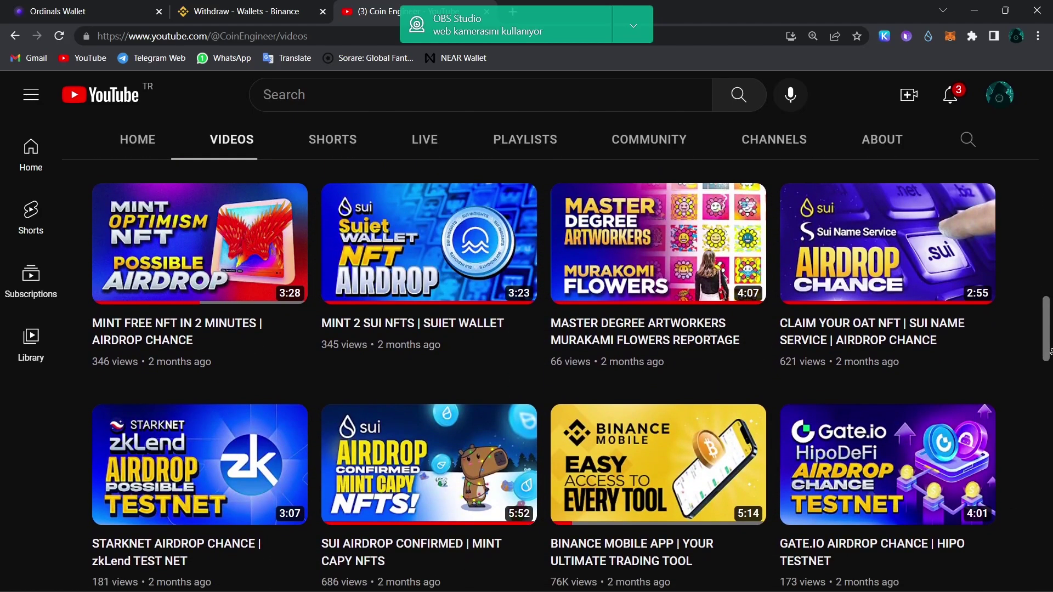
{"action": "scroll", "coordinate": [1051, 353], "scroll_direction": "down", "scroll_amount": 2}
{"action": "scroll", "coordinate": [1051, 353], "scroll_direction": "down", "scroll_amount": 2}
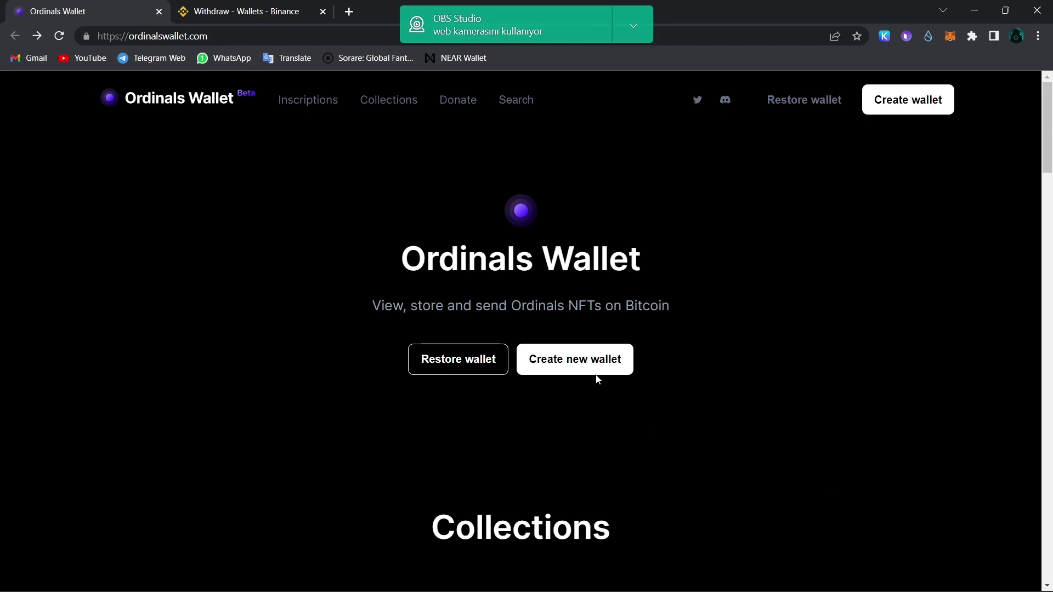
Start a new wallet, enter and confirm its password, and reach the recovery phrase step.
{"action": "left_click", "coordinate": [582, 363]}
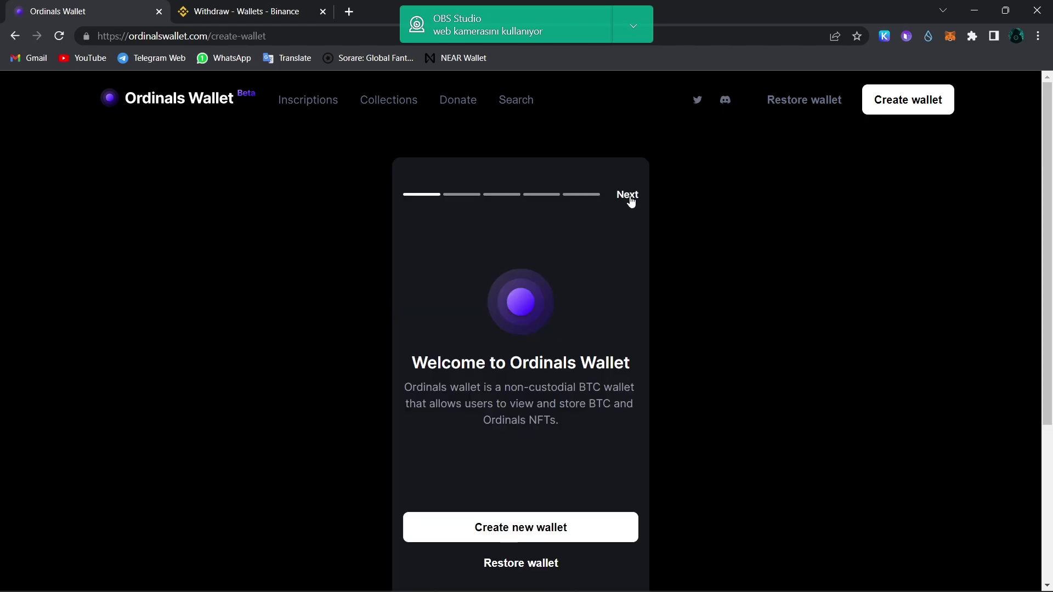
{"action": "left_click", "coordinate": [630, 199]}
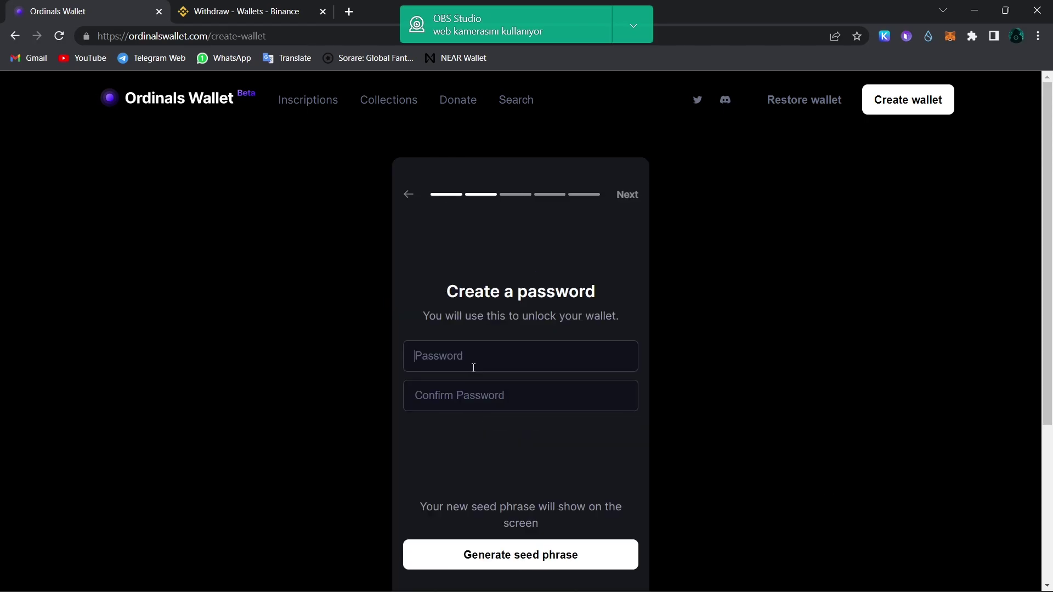
{"action": "type", "text": "••••••••"}
{"action": "type", "text": "•••"}
{"action": "key", "text": "Tab"}
{"action": "type", "text": "•••••••••••"}
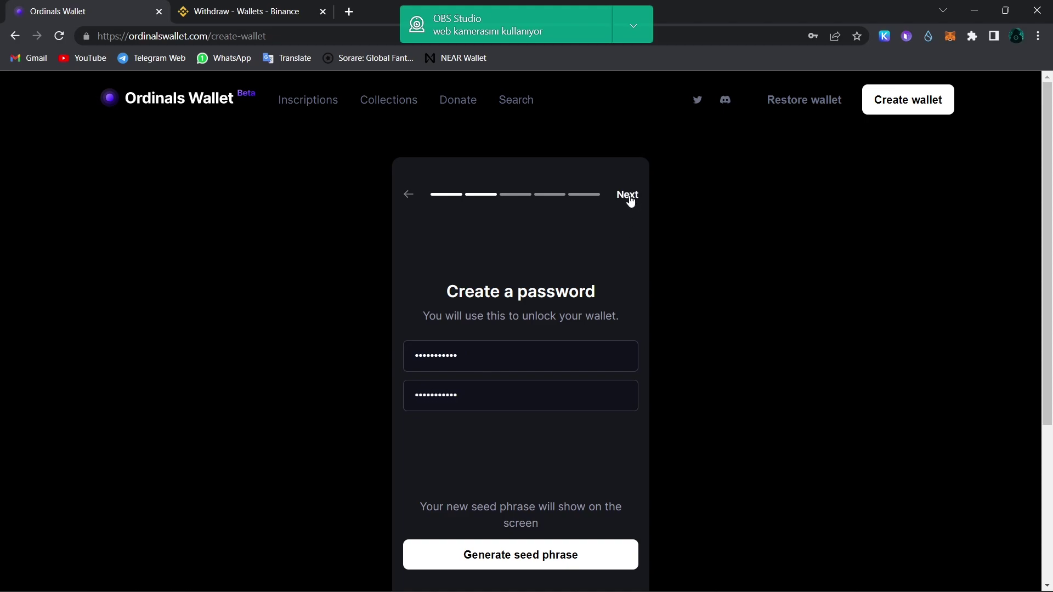
{"action": "left_click", "coordinate": [630, 199]}
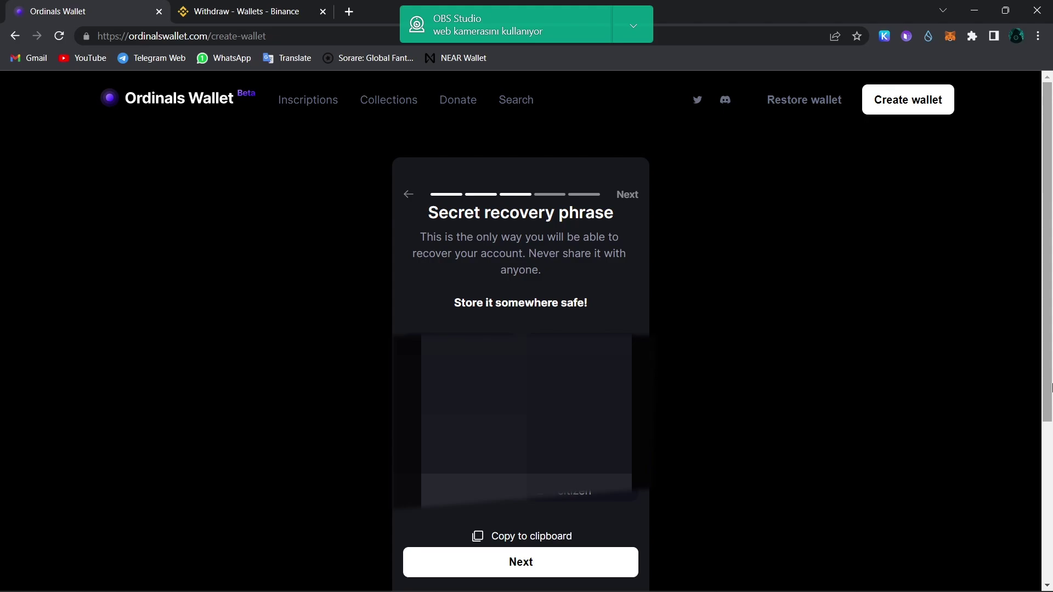
Copy the recovery phrase, confirm the requested backup words, and enter the new wallet.
{"action": "left_click", "coordinate": [523, 536]}
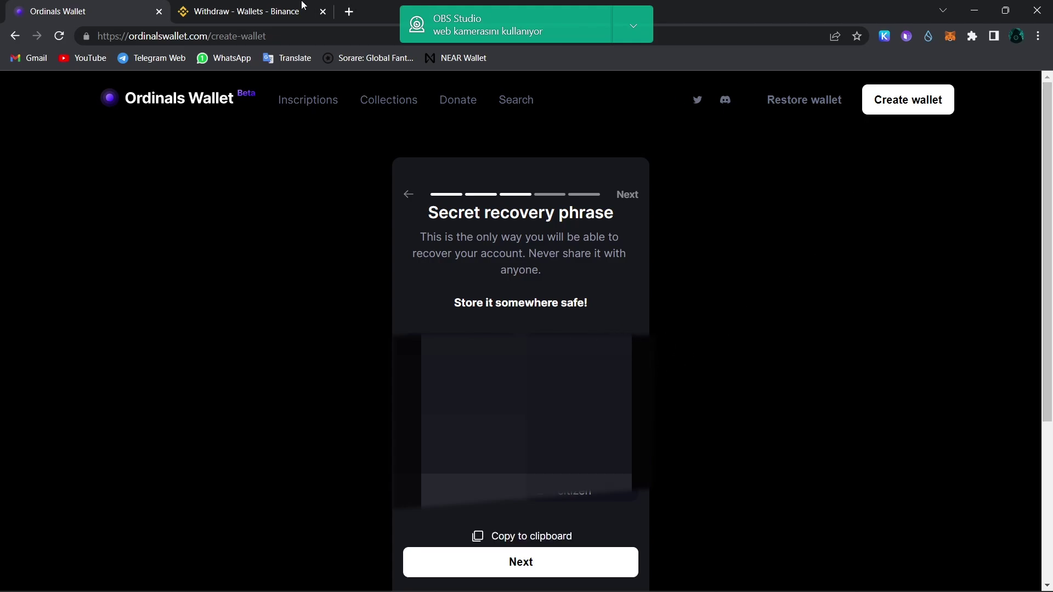
{"action": "left_click", "coordinate": [521, 561]}
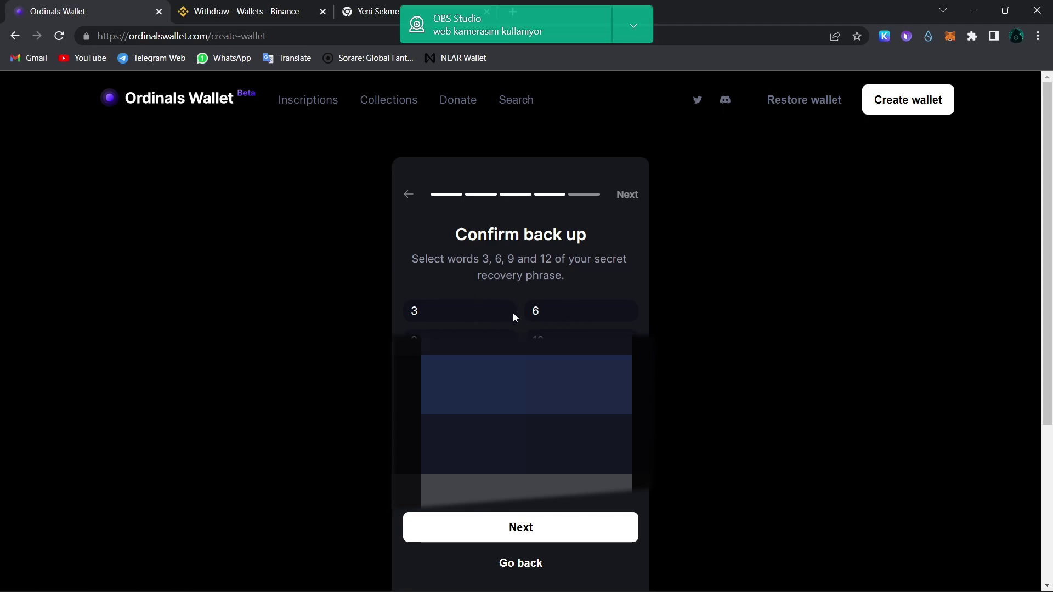
{"action": "left_click", "coordinate": [568, 535]}
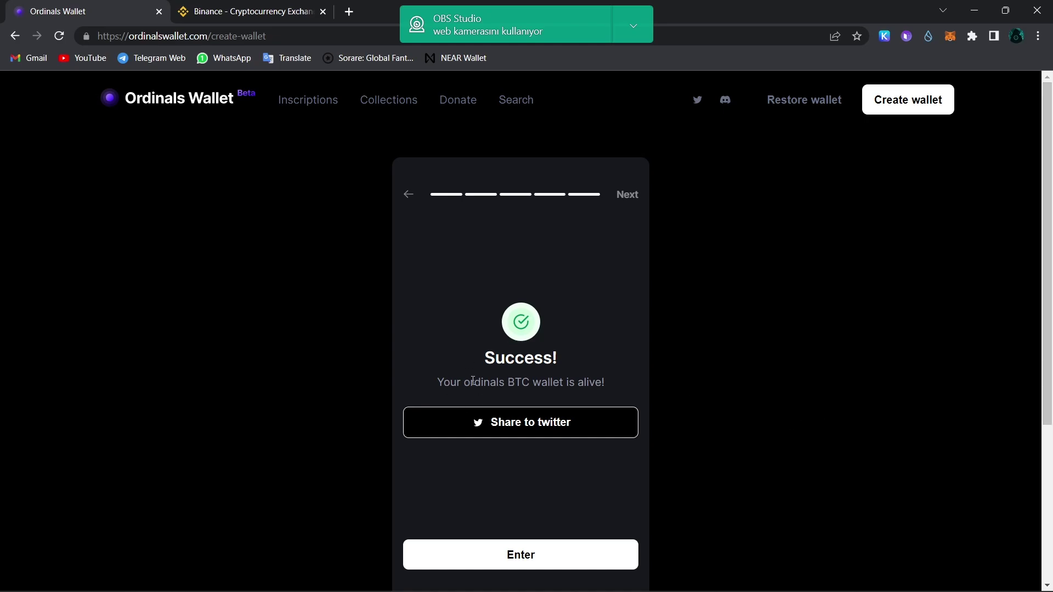
{"action": "left_click", "coordinate": [544, 554]}
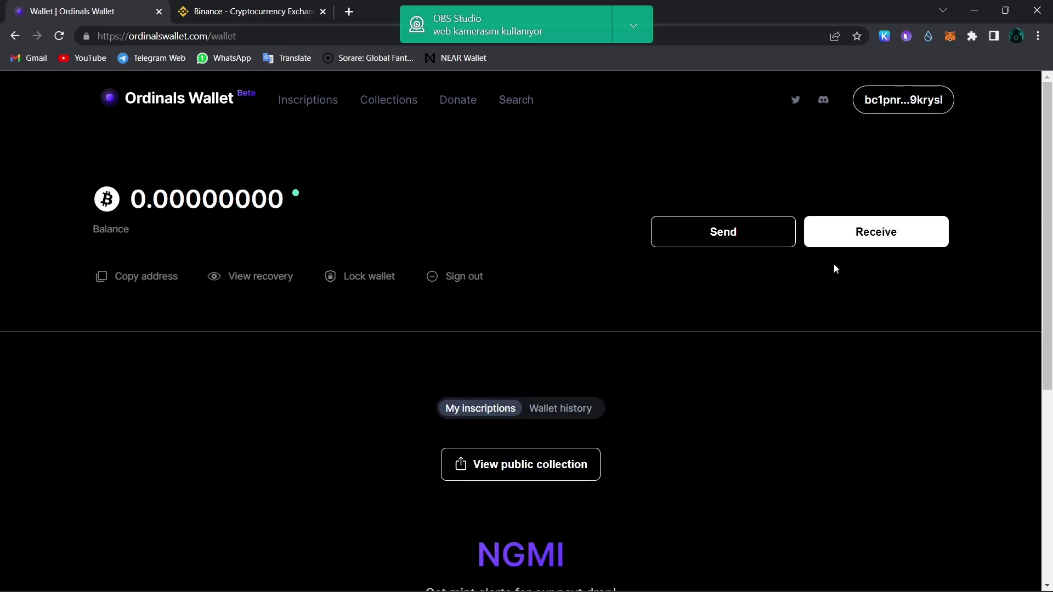
Show the wallet's BTC receive address and QR code, then switch to the Binance tab.
{"action": "left_click", "coordinate": [880, 237]}
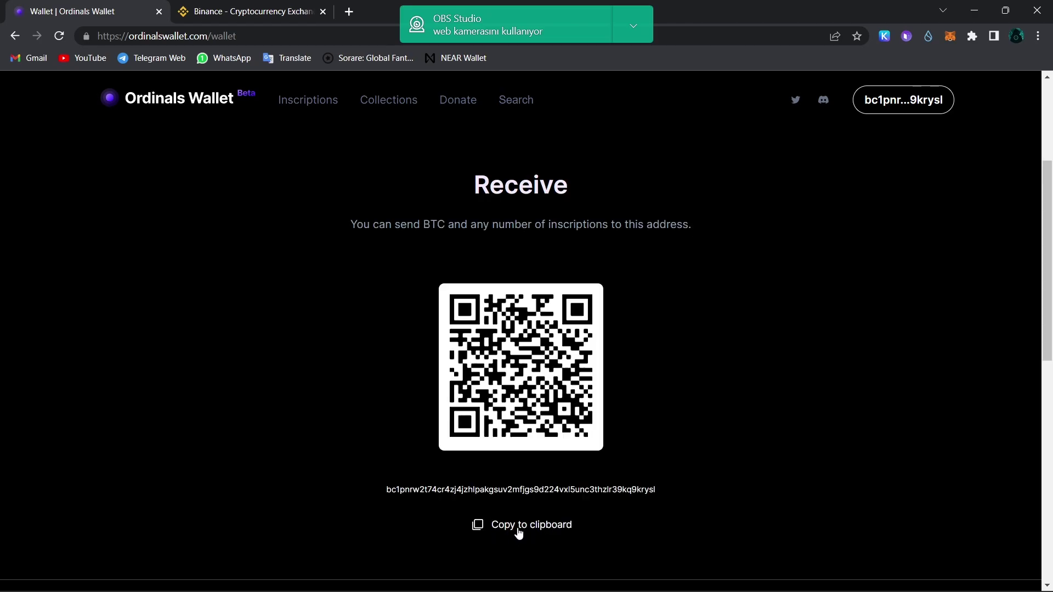
{"action": "key", "text": "ctrl+Tab"}
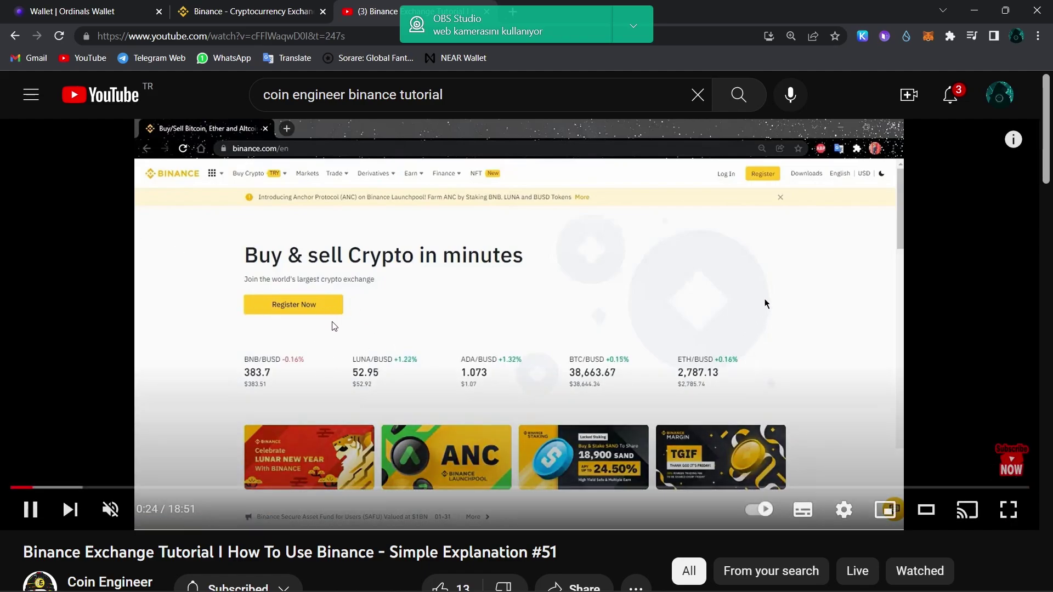
Close the YouTube tab and download banner, then open Fiat and Spot's BTC withdrawal address field.
{"action": "key", "text": "ctrl+w"}
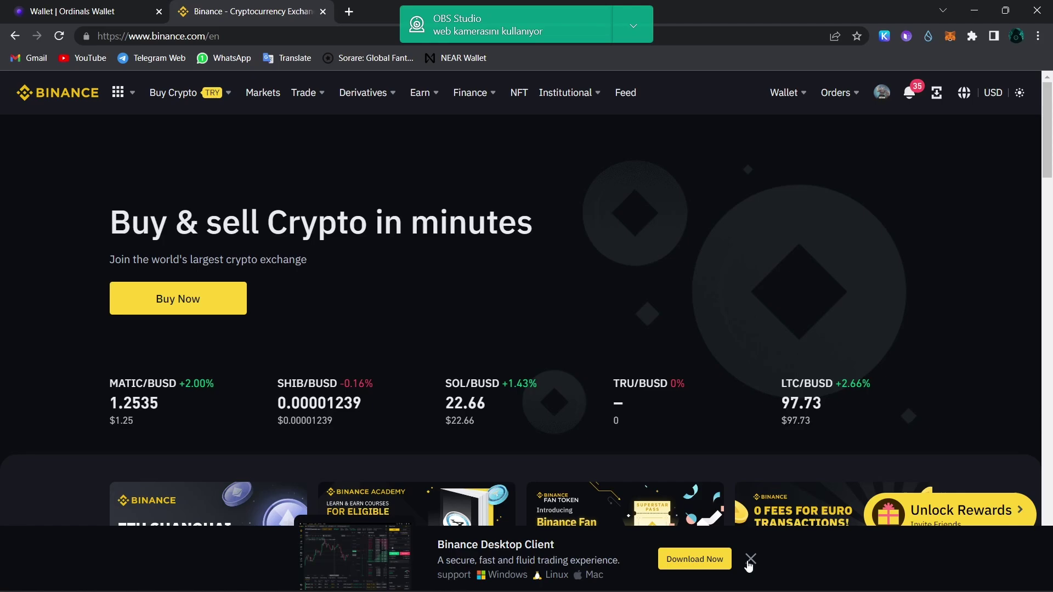
{"action": "left_click", "coordinate": [749, 561]}
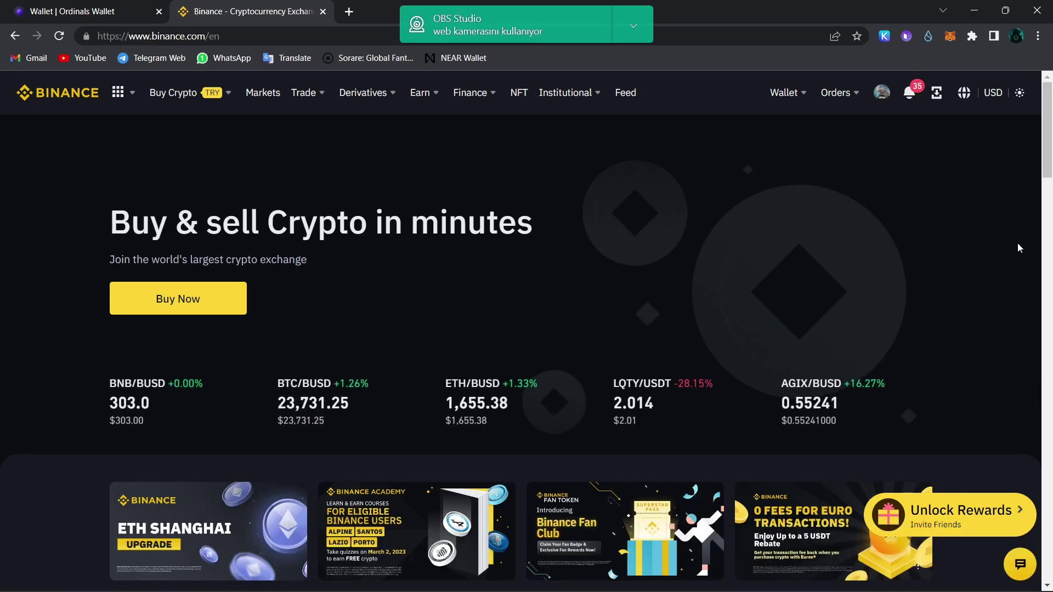
{"action": "mouse_move", "coordinate": [783, 92]}
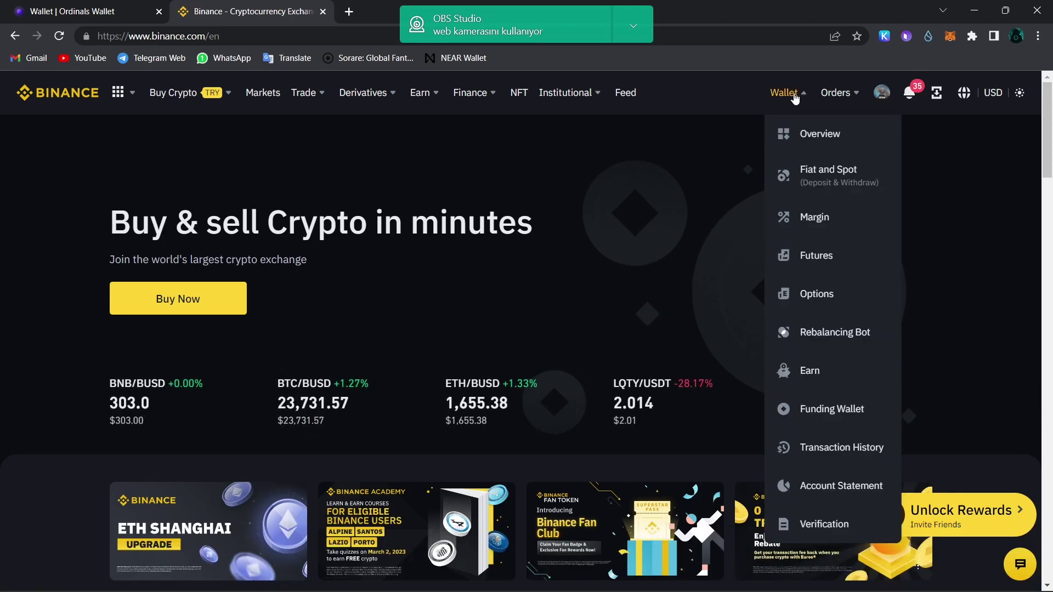
{"action": "left_click", "coordinate": [827, 181]}
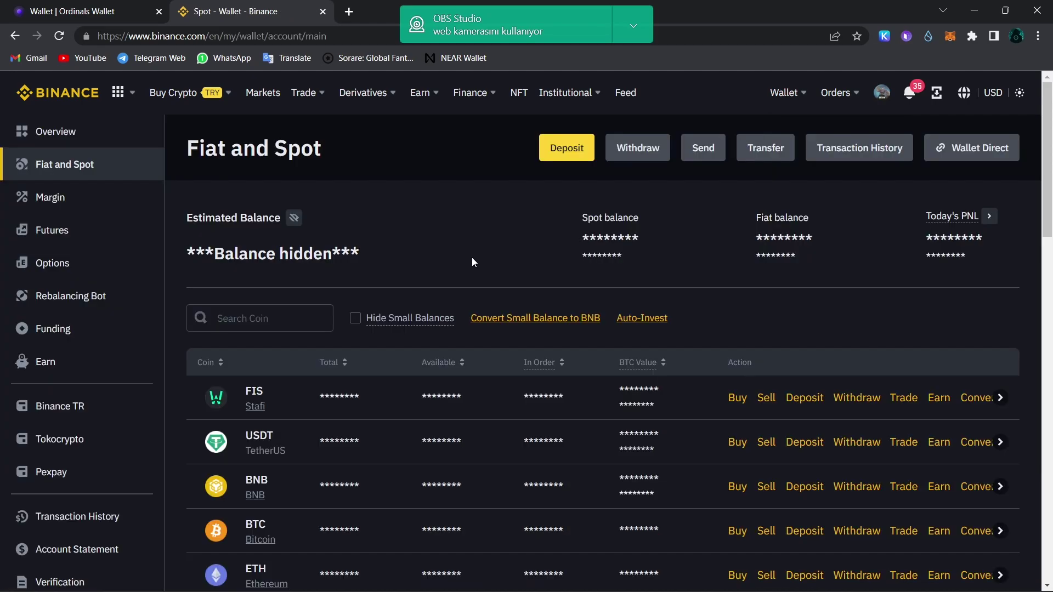
{"action": "left_click", "coordinate": [646, 149]}
{"action": "left_click", "coordinate": [337, 384]}
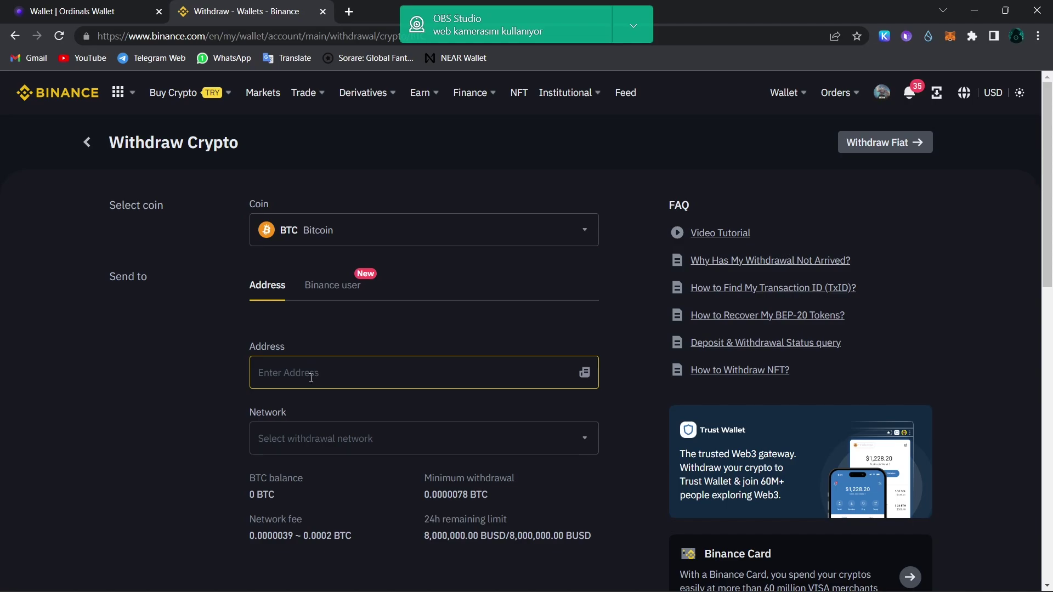
Paste the Ordinals Wallet BTC receive address into Binance's withdrawal address field.
{"action": "left_click", "coordinate": [145, 9]}
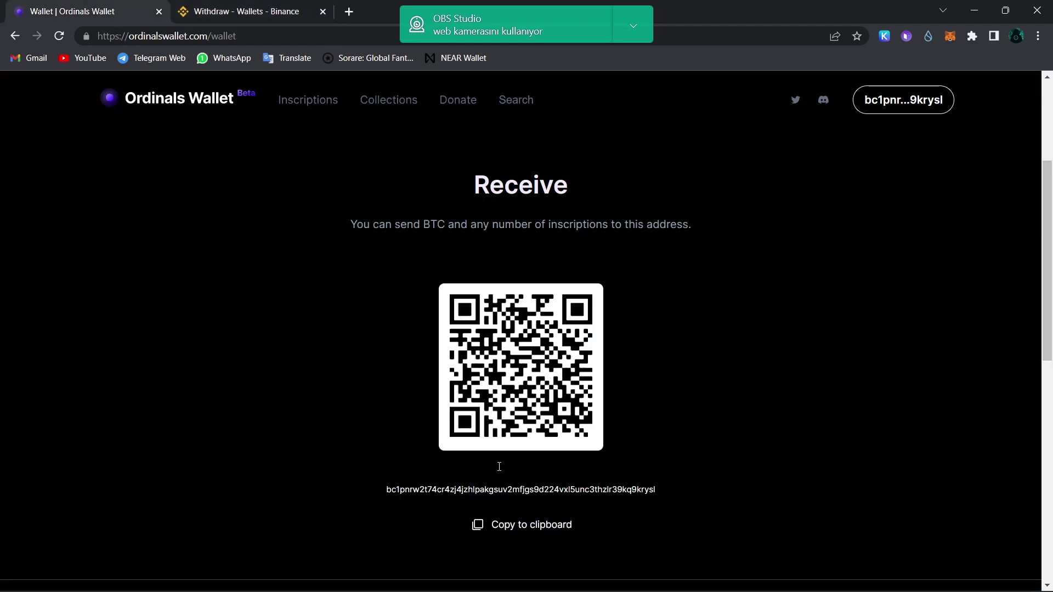
{"action": "left_click", "coordinate": [238, 11]}
{"action": "key", "text": "ctrl+v"}
{"action": "scroll", "coordinate": [352, 383], "scroll_direction": "down", "scroll_amount": 2}
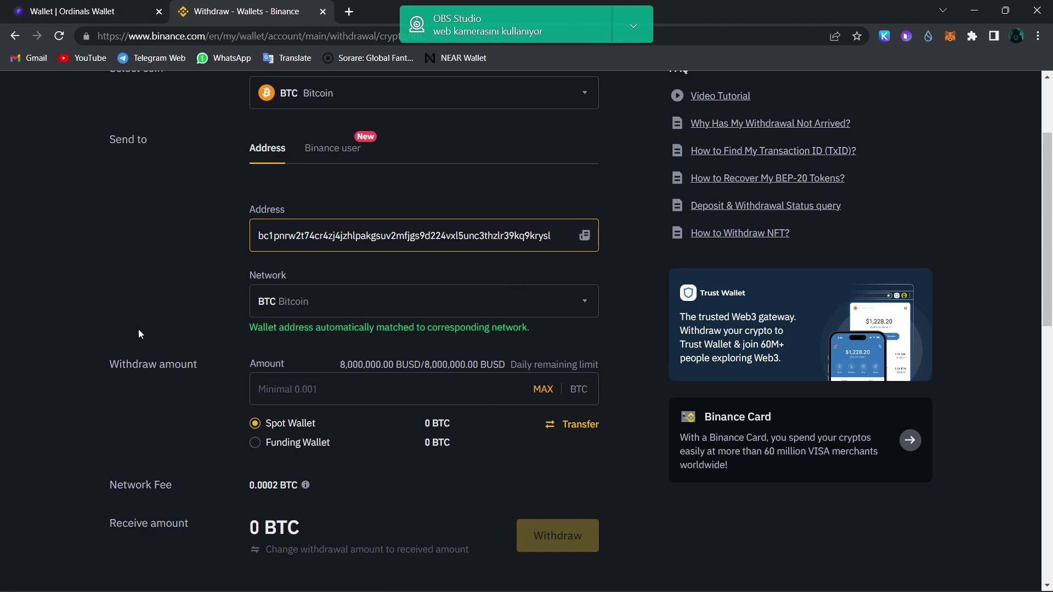
{"action": "scroll", "coordinate": [129, 385], "scroll_direction": "up", "scroll_amount": 2}
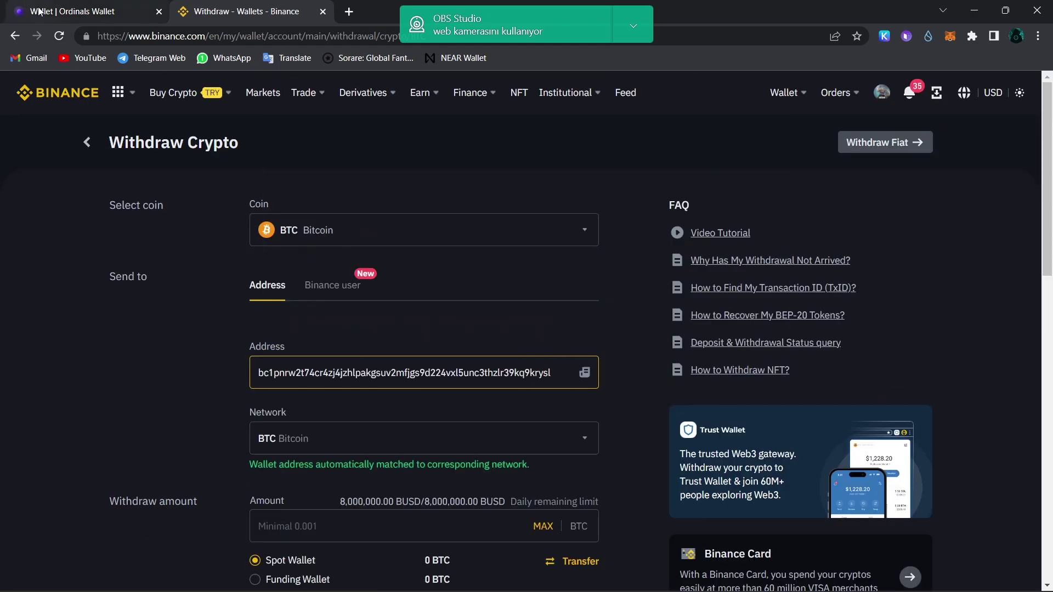
Close the Binance withdrawal tab to return to the Ordinals Wallet dashboard.
{"action": "left_click", "coordinate": [323, 11]}
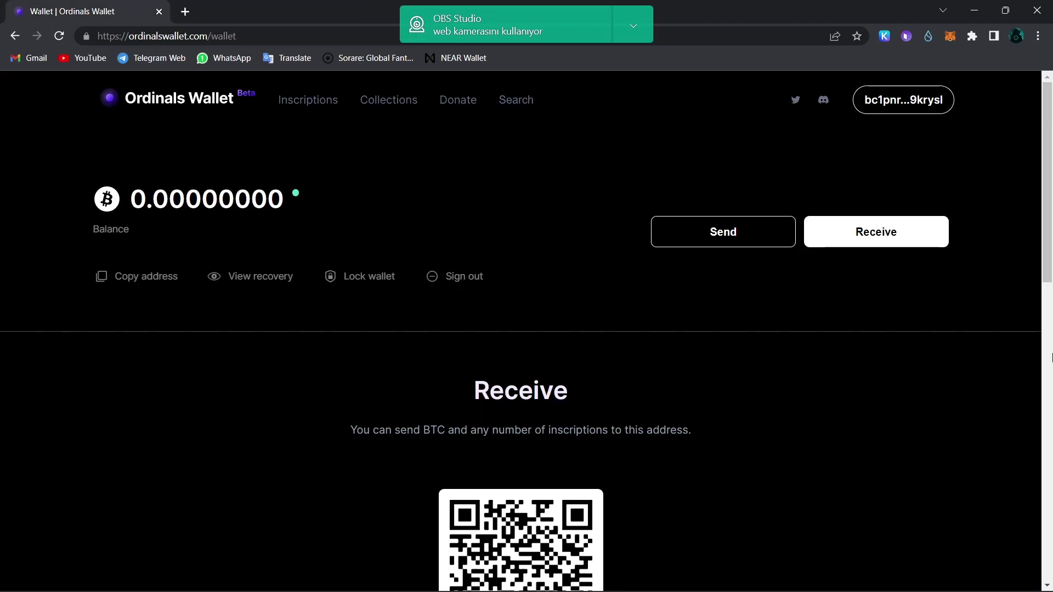